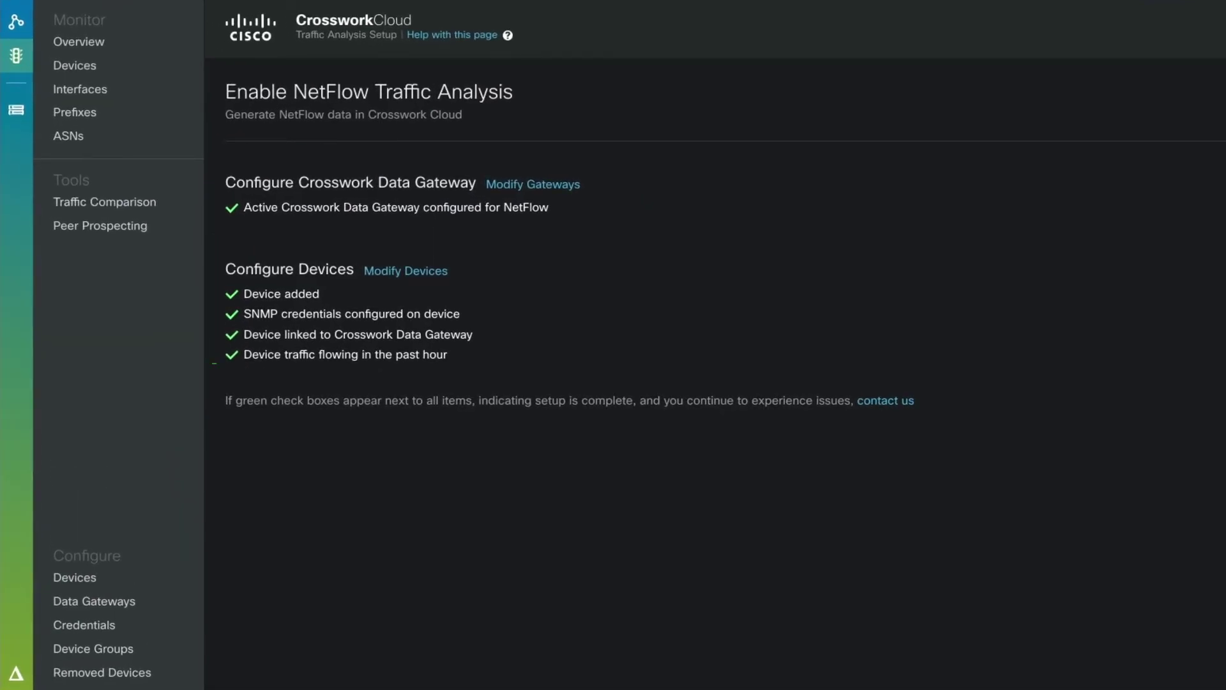
Review rtr-peer-f4-1's status, then view the cdg-sv2 data gateway with its active session and five devices.
left_click(89, 577)
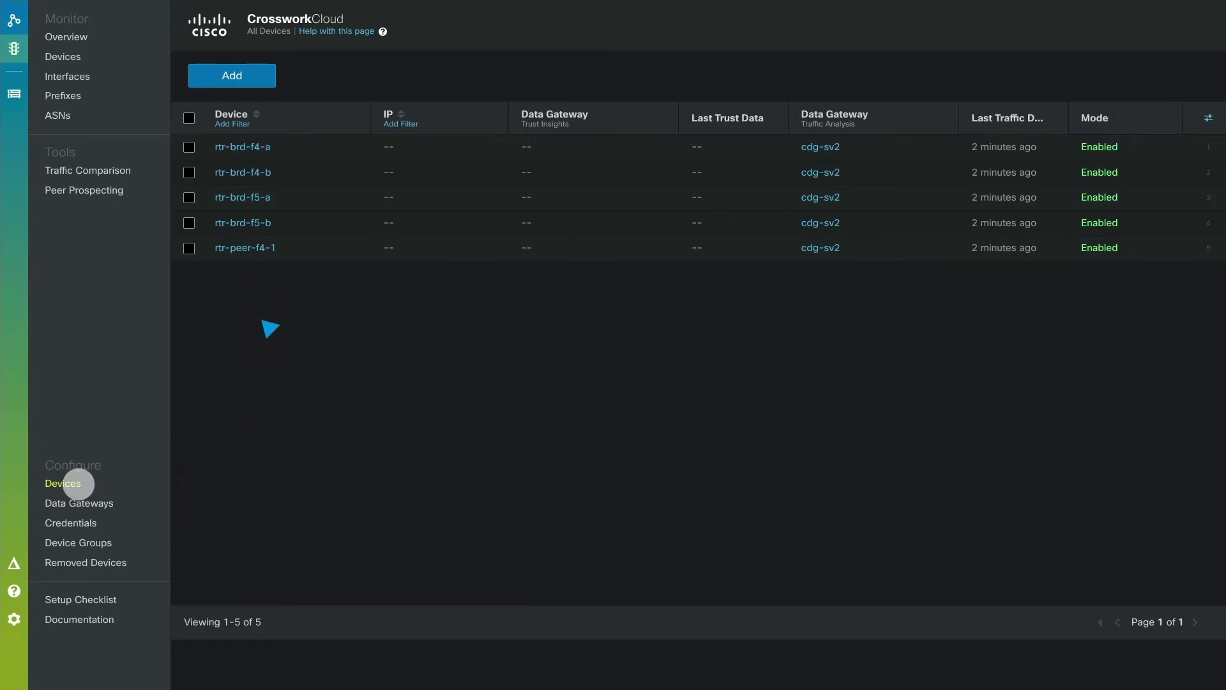
left_click(246, 249)
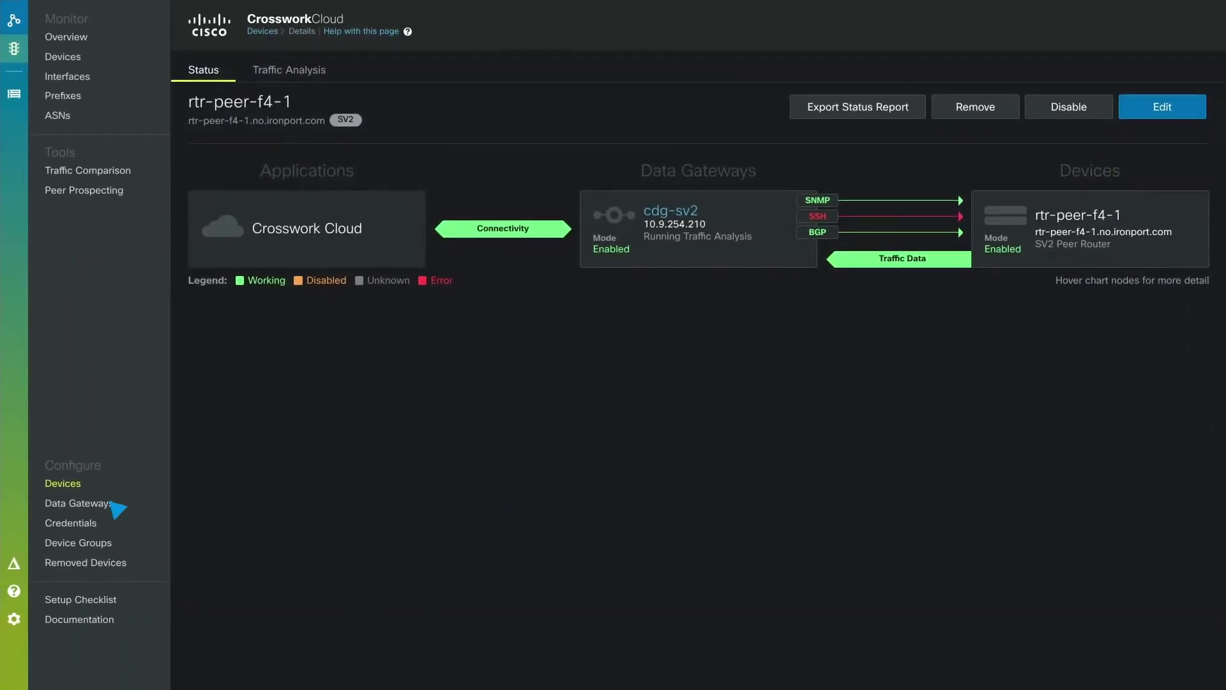
left_click(82, 487)
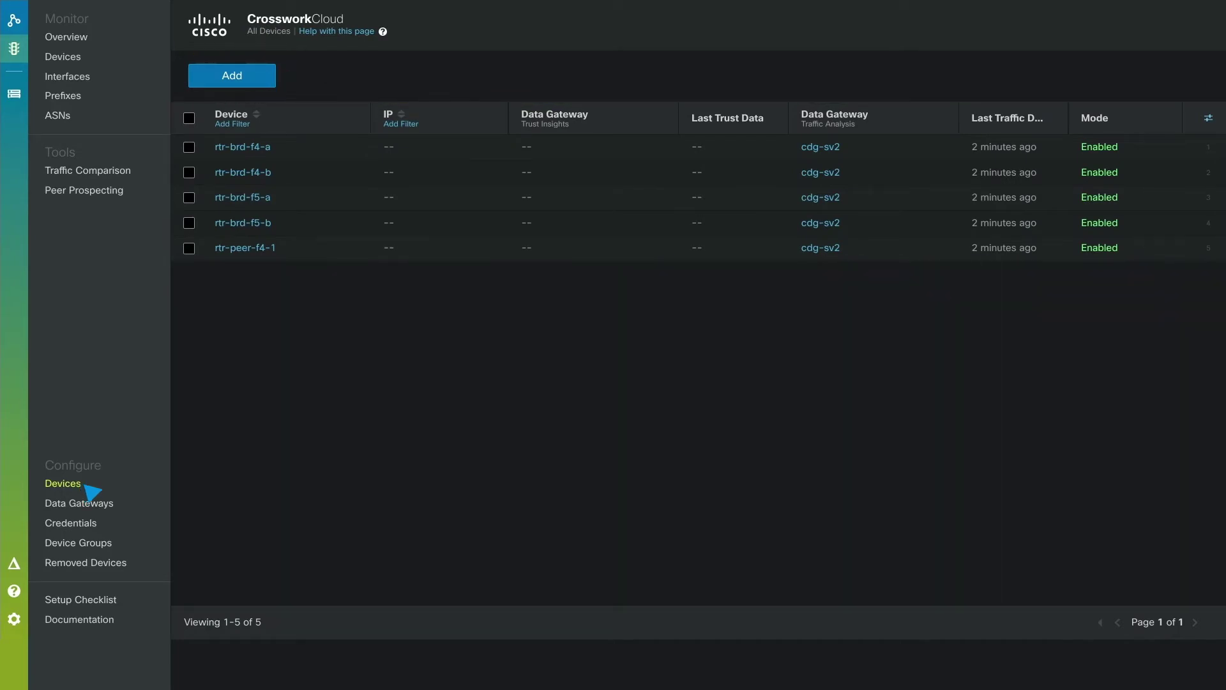
left_click(112, 504)
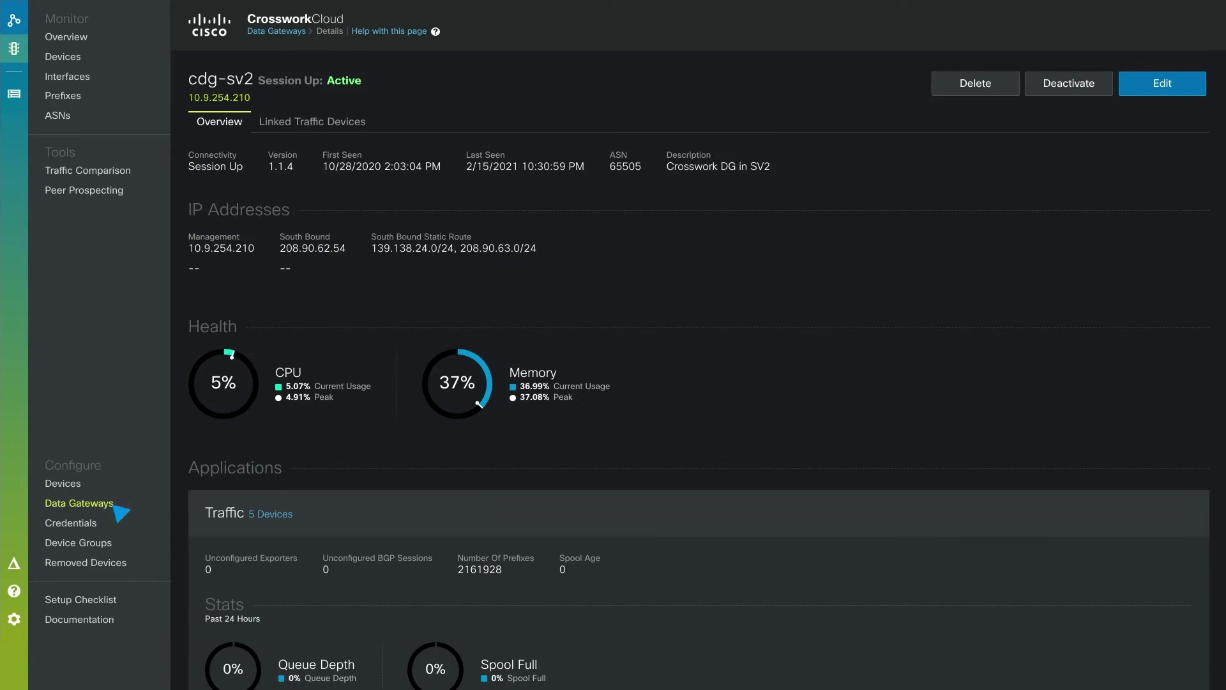
Show the Monitor Overview charts of last week's top ASNs, prefix traffic and device traffic.
left_click(86, 37)
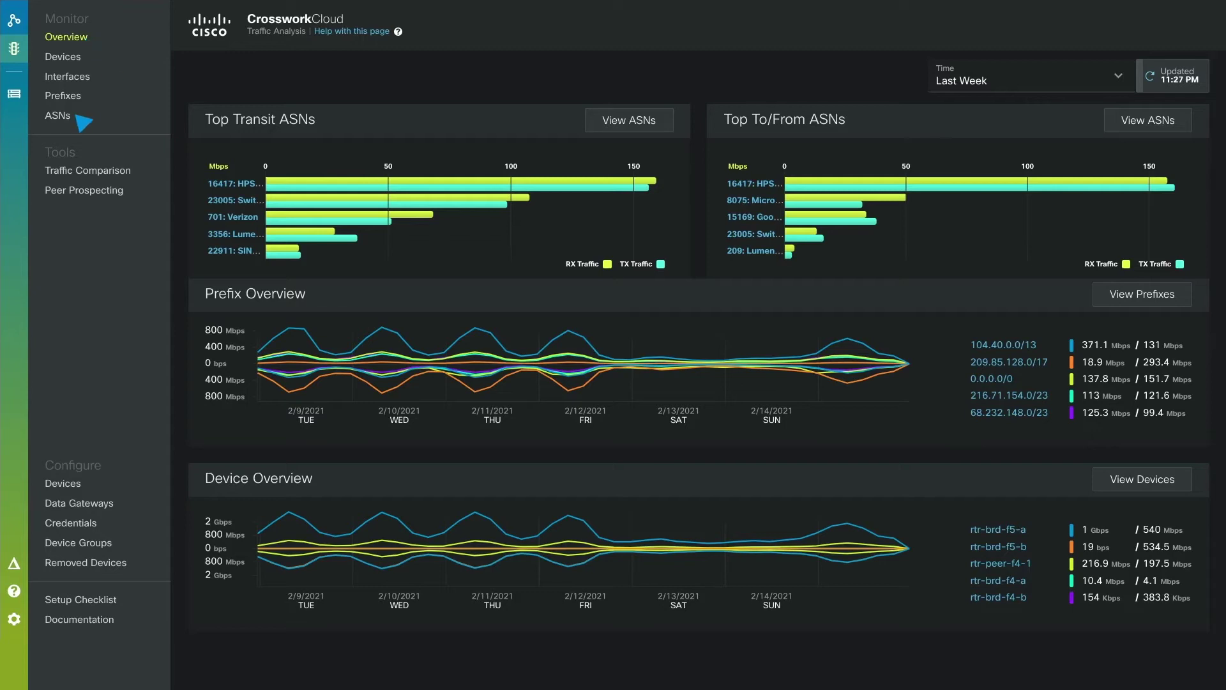
Display 8075: Microsoft traffic over the Last 30 Days with the Both toggle selected.
left_click(58, 115)
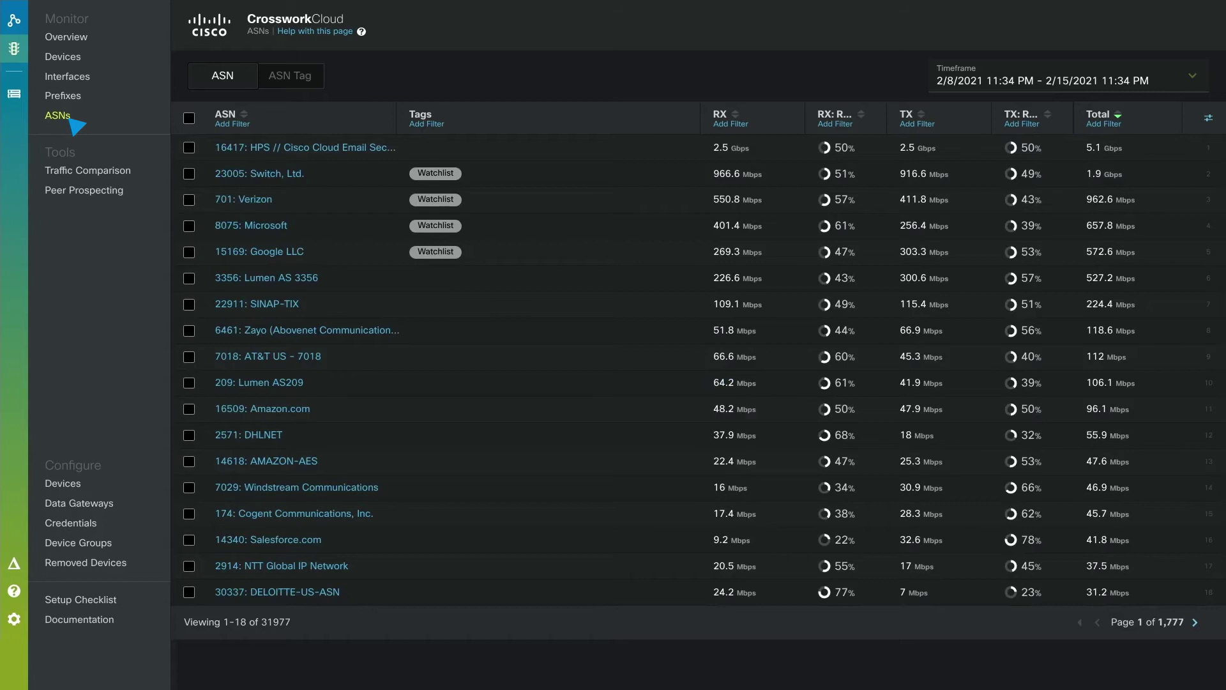
left_click(285, 225)
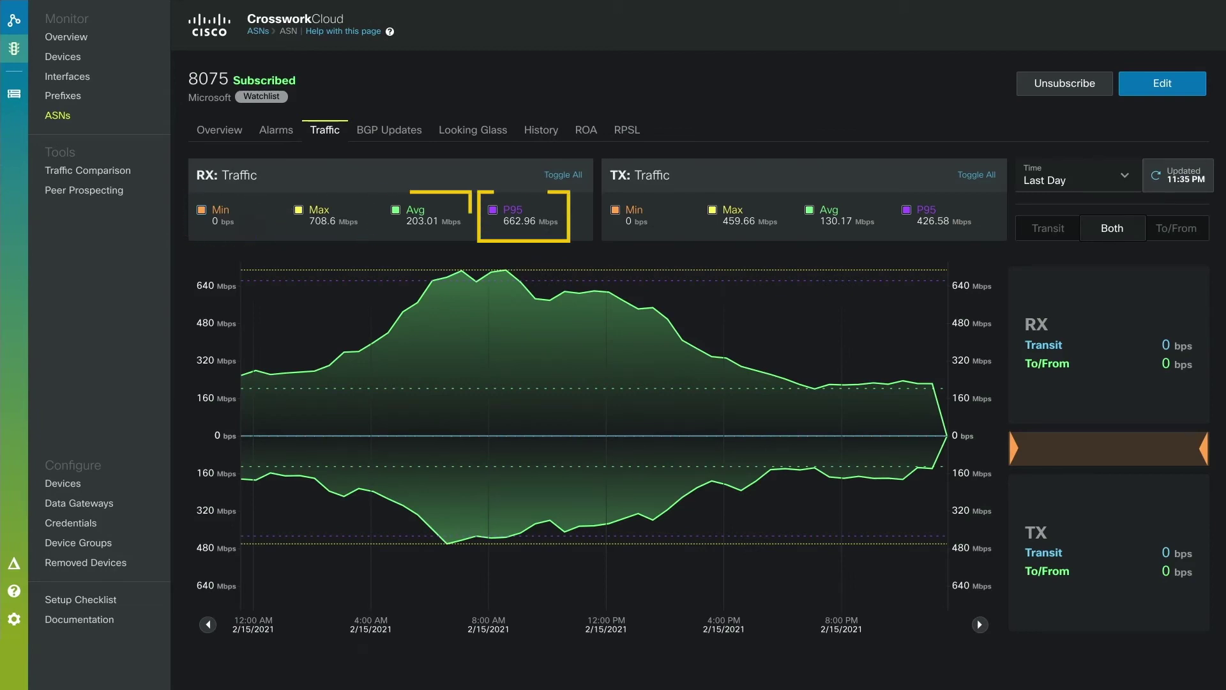
left_click(1125, 176)
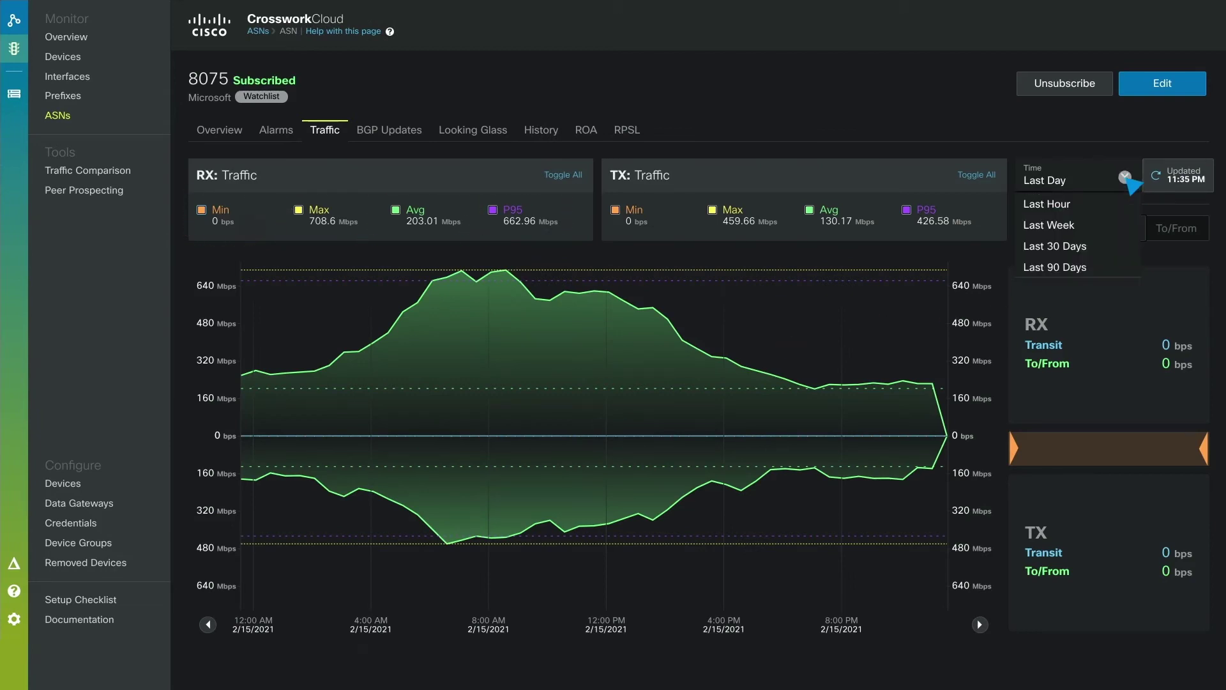
left_click(1085, 246)
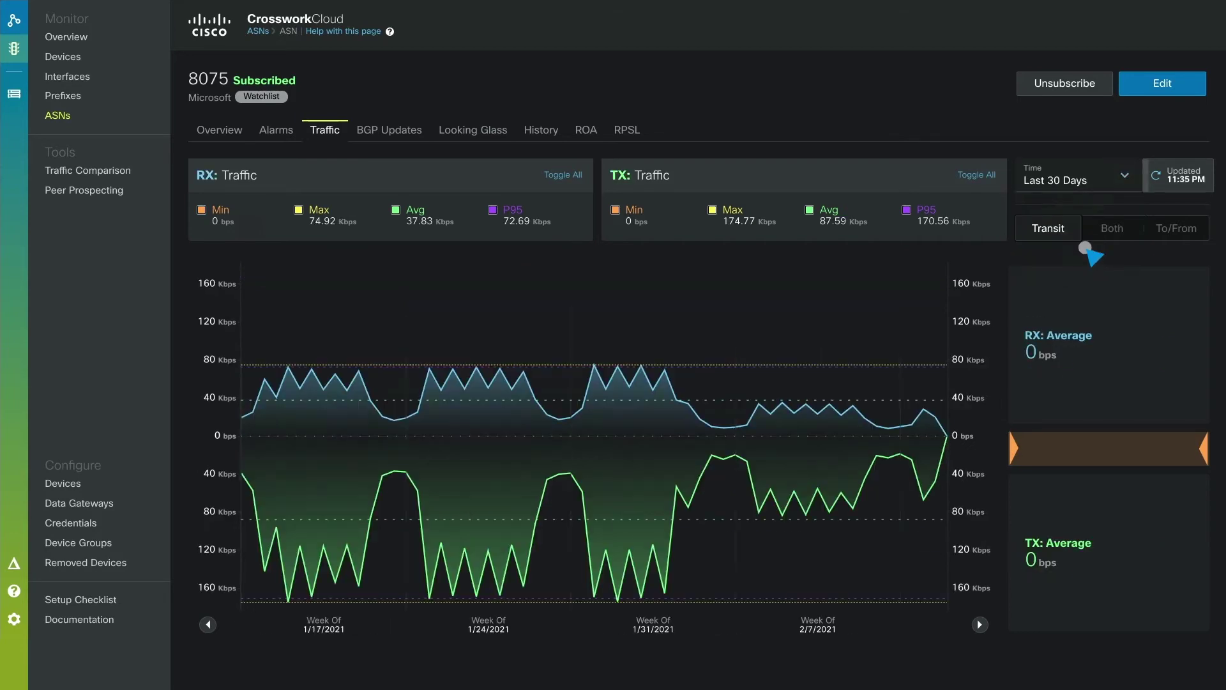
left_click(1119, 230)
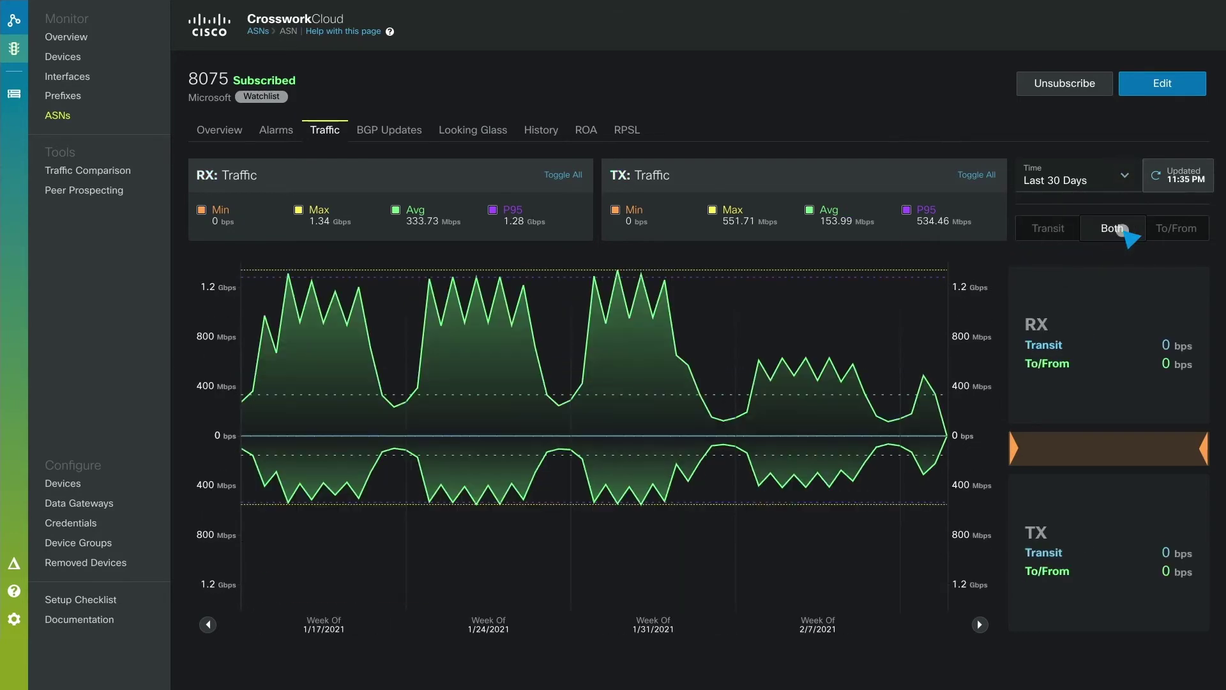
Limit Microsoft to To/From traffic, then compare Microsoft, Google LLC and Verizon over the last hour.
left_click(1195, 230)
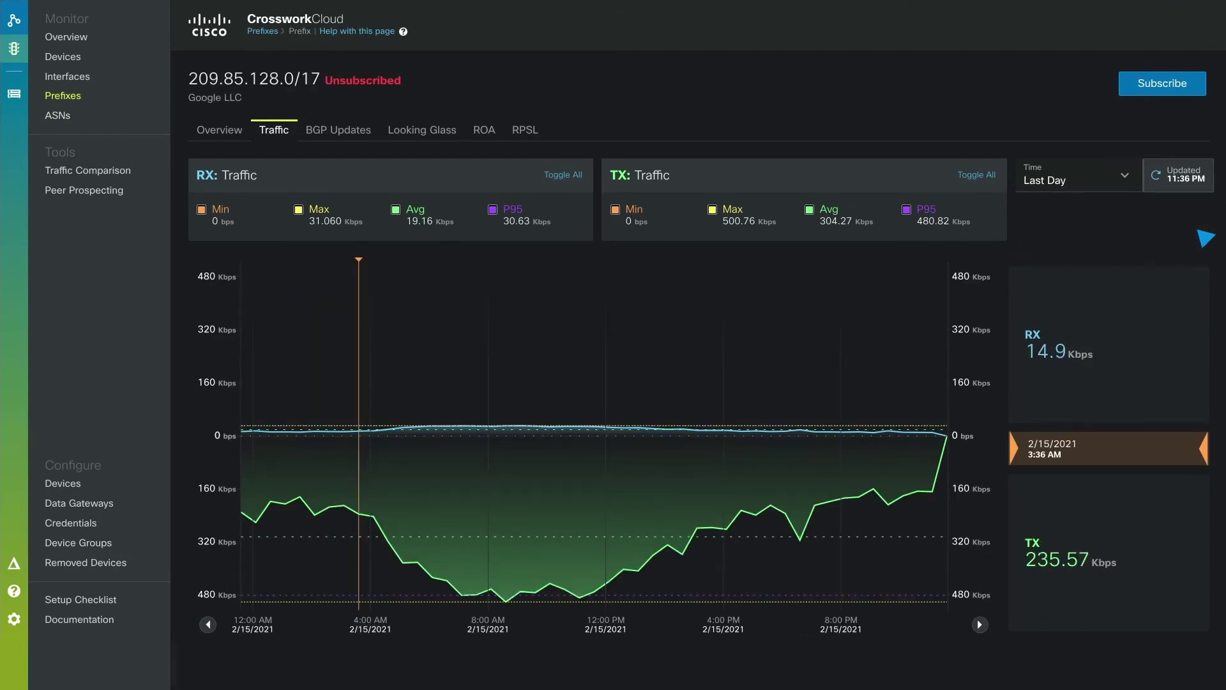
left_click(130, 171)
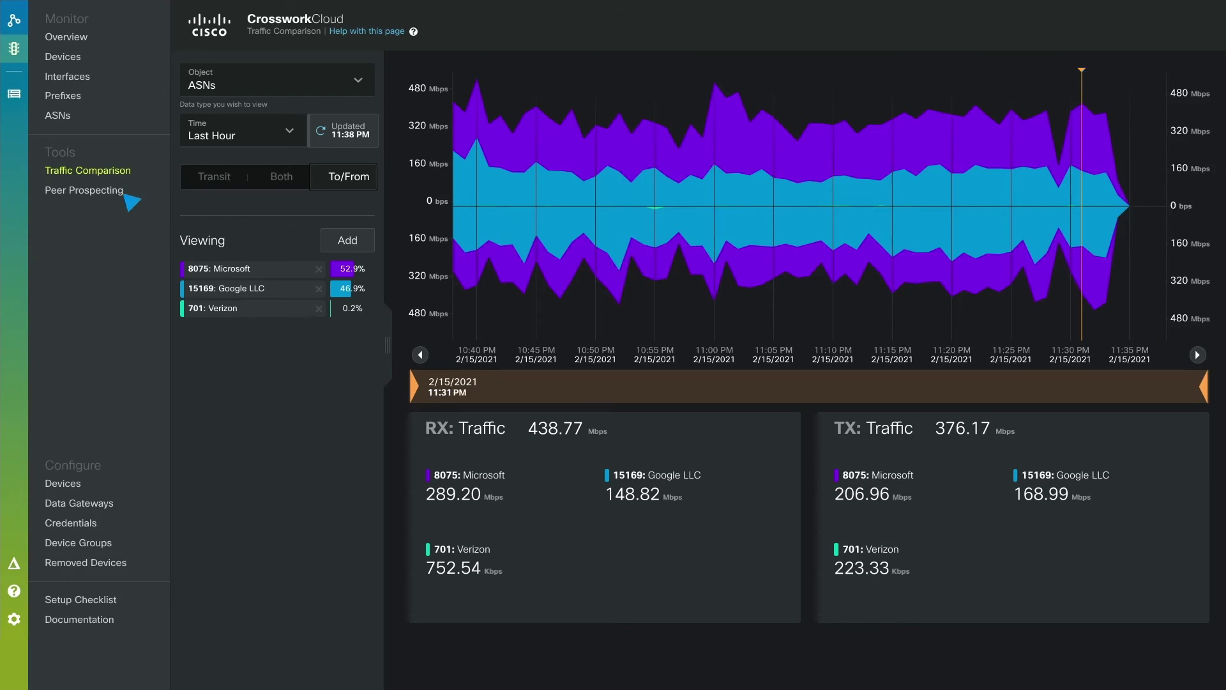
Show Peer Prospecting's non-peer ASNs, such as Microsoft and Verizon, ranked by 90-day traffic.
left_click(125, 192)
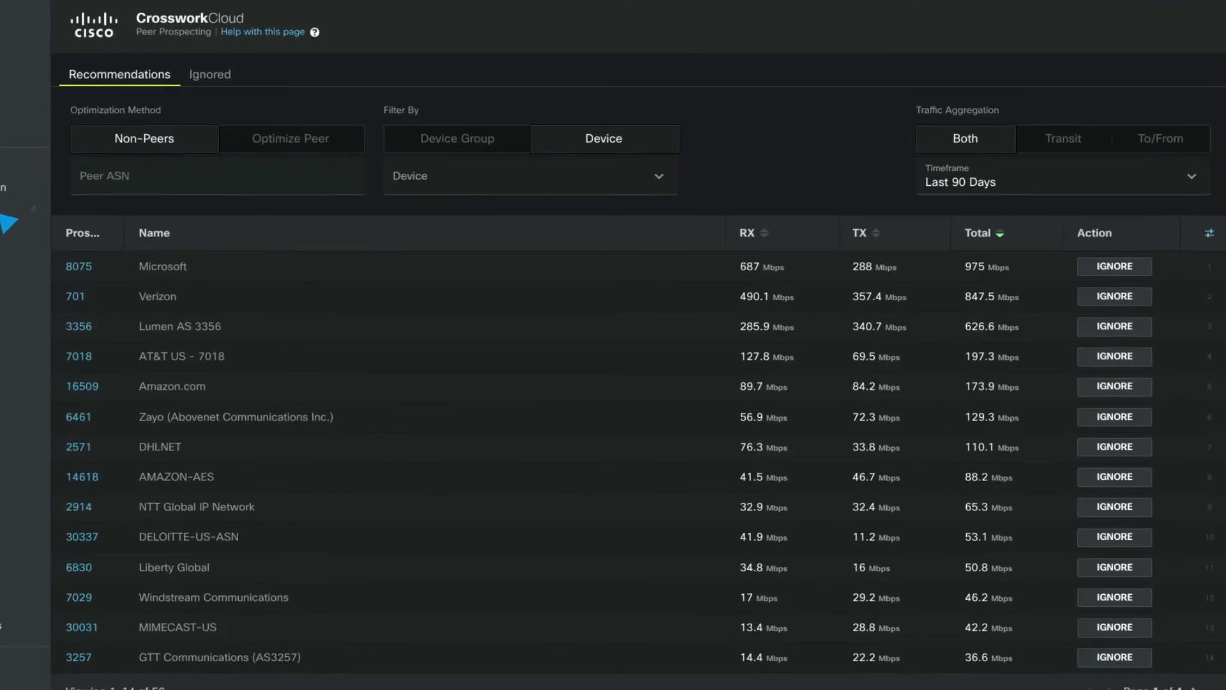